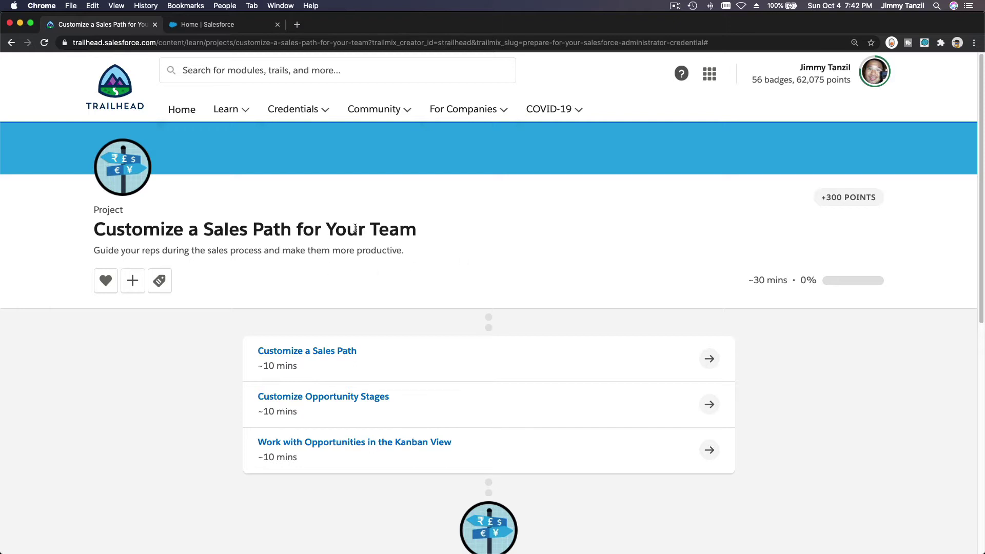
# Step: Open the Customize a Sales Path unit from the Trailhead project page
pyautogui.moveTo(327, 229); pyautogui.dragTo(416, 235)
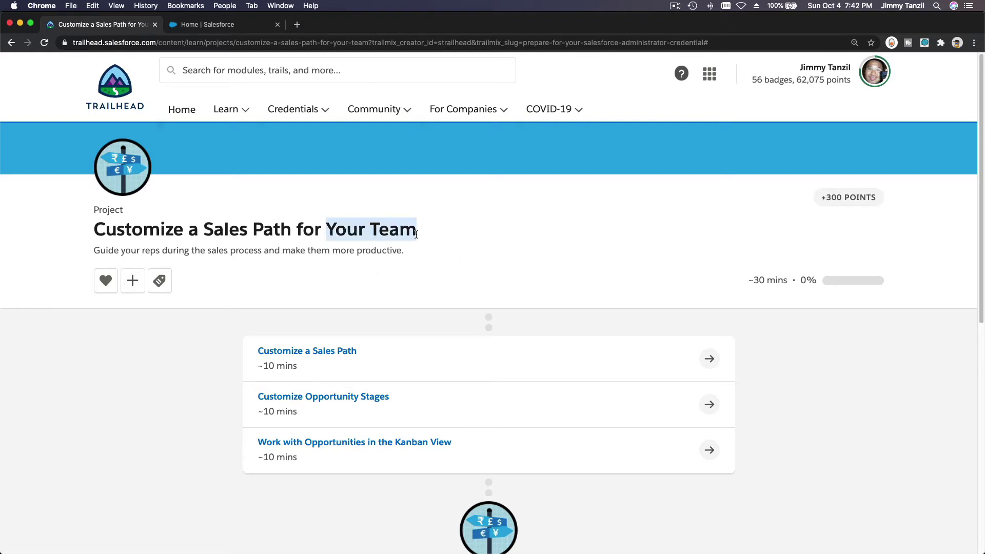
pyautogui.click(419, 263)
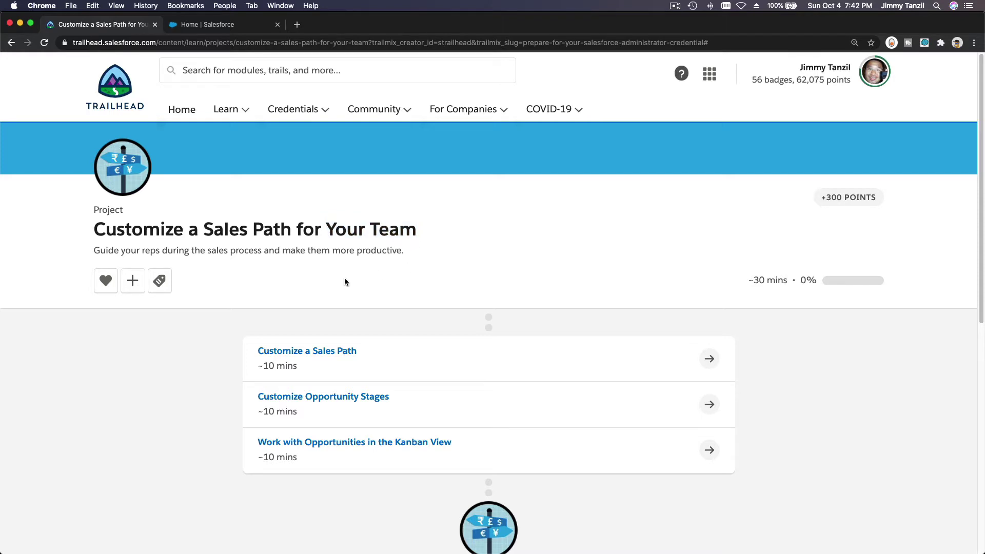
pyautogui.click(337, 358)
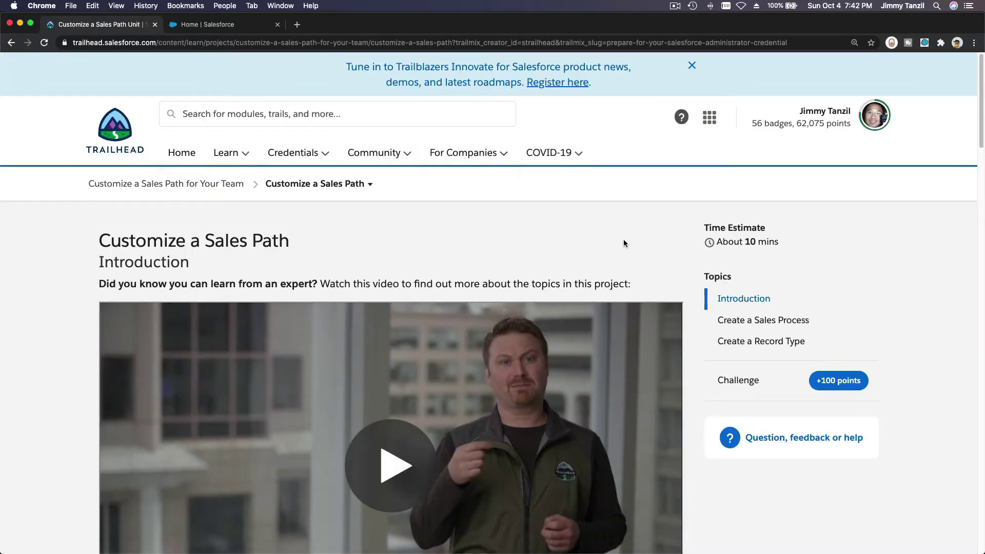
# Step: Read the Create a Sales Process steps for B2B Sales Process, then switch to Salesforce Setup Home
pyautogui.scroll(-3, 622, 245)
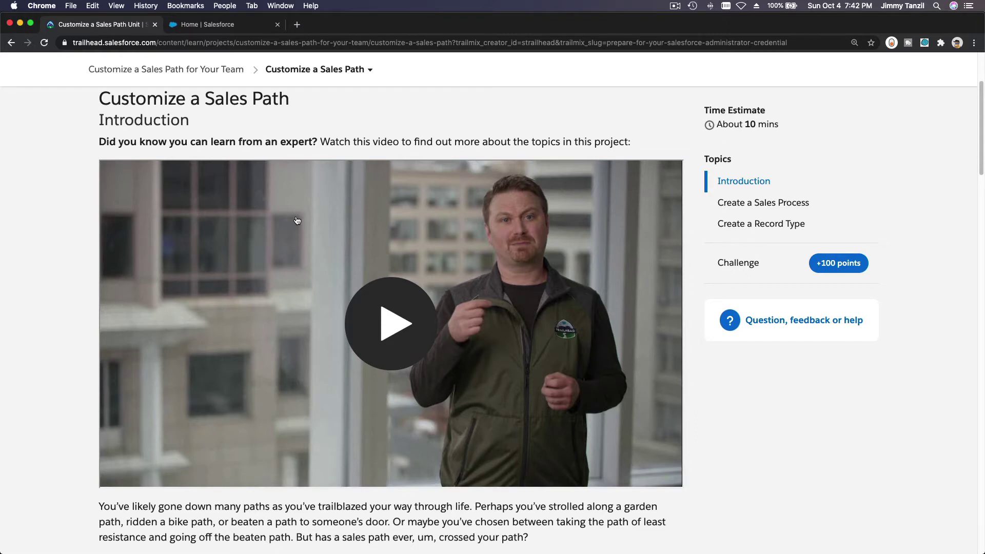
pyautogui.scroll(-7, 297, 221)
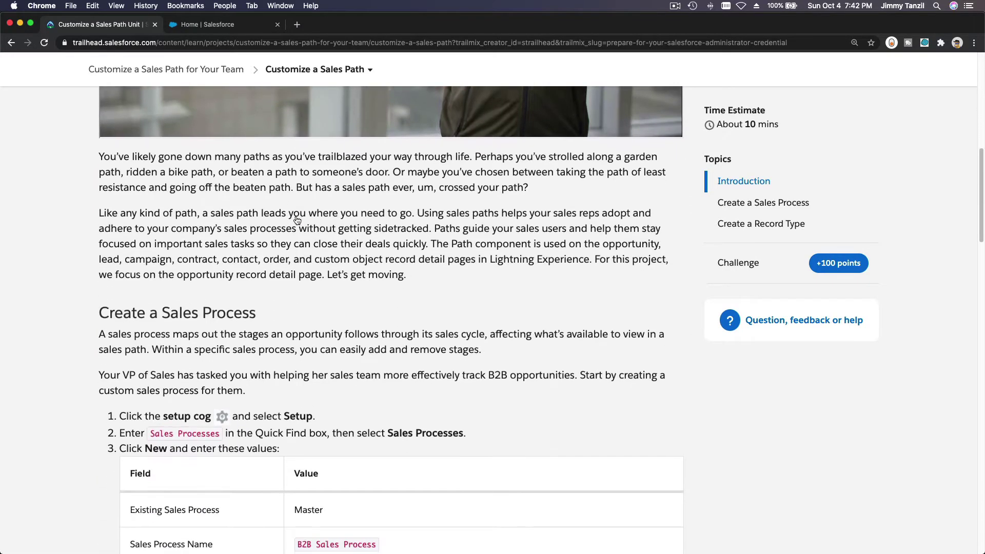
pyautogui.scroll(-4, 309, 301)
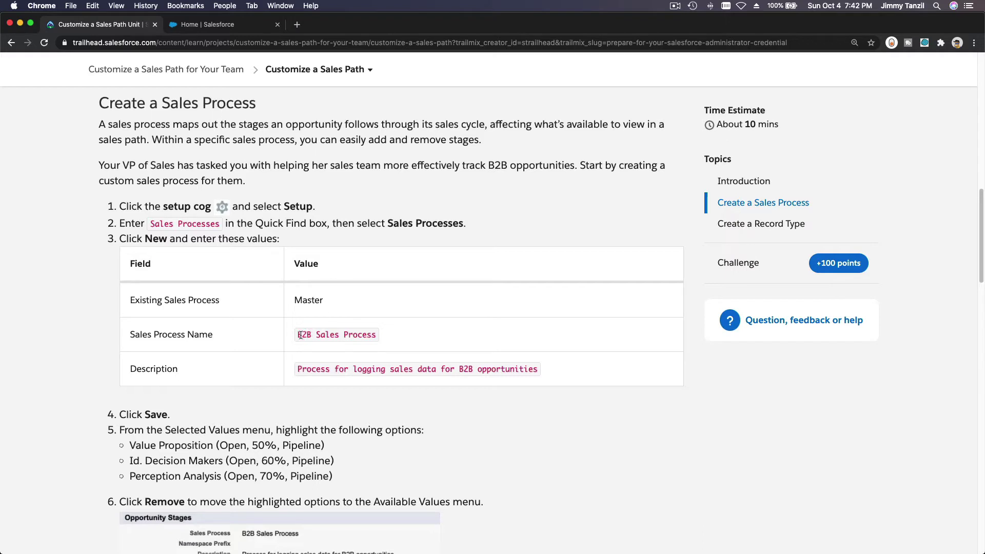
pyautogui.moveTo(297, 336); pyautogui.dragTo(377, 335)
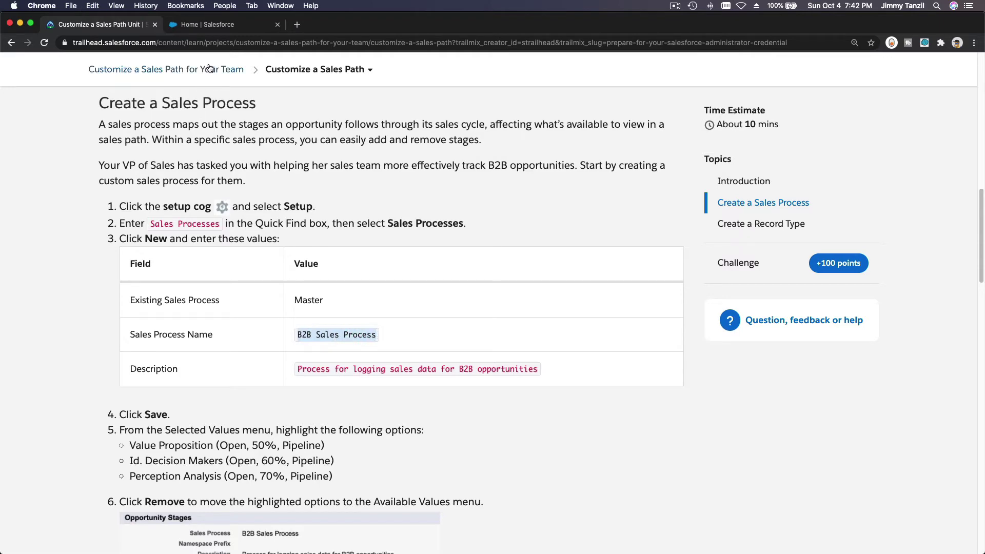
pyautogui.click(208, 25)
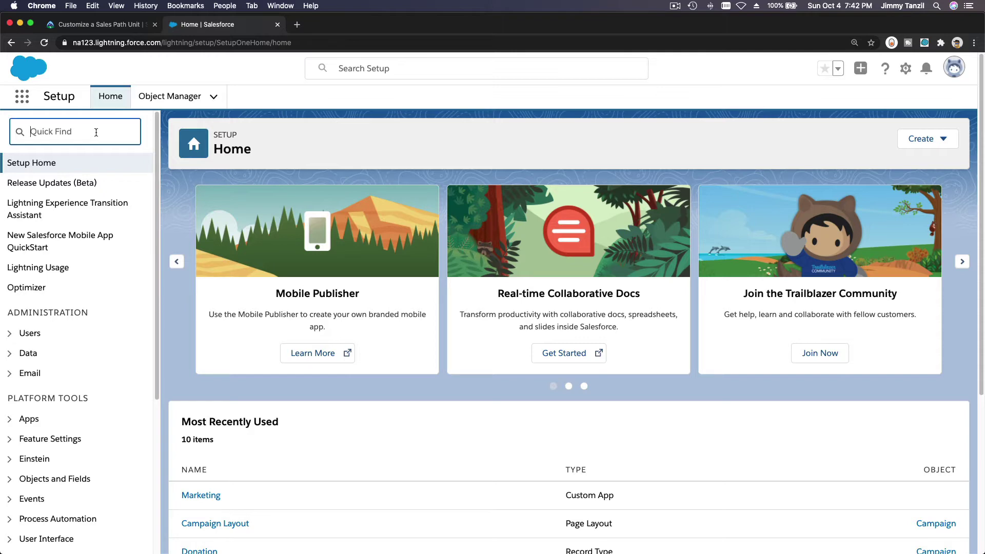
# Step: Find Sales Processes via Quick Find 'sales process' and start a new sales process
pyautogui.write('sales')
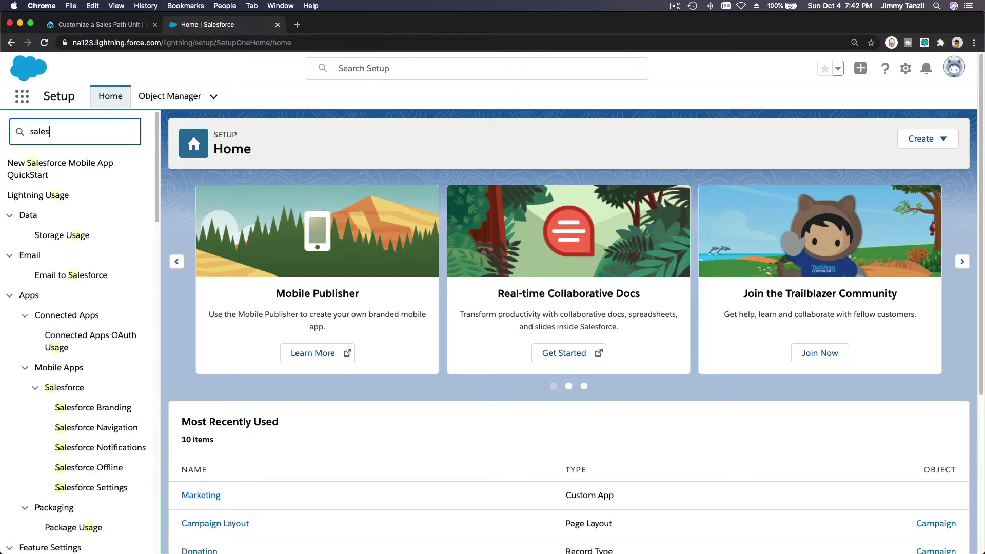
pyautogui.write(' process')
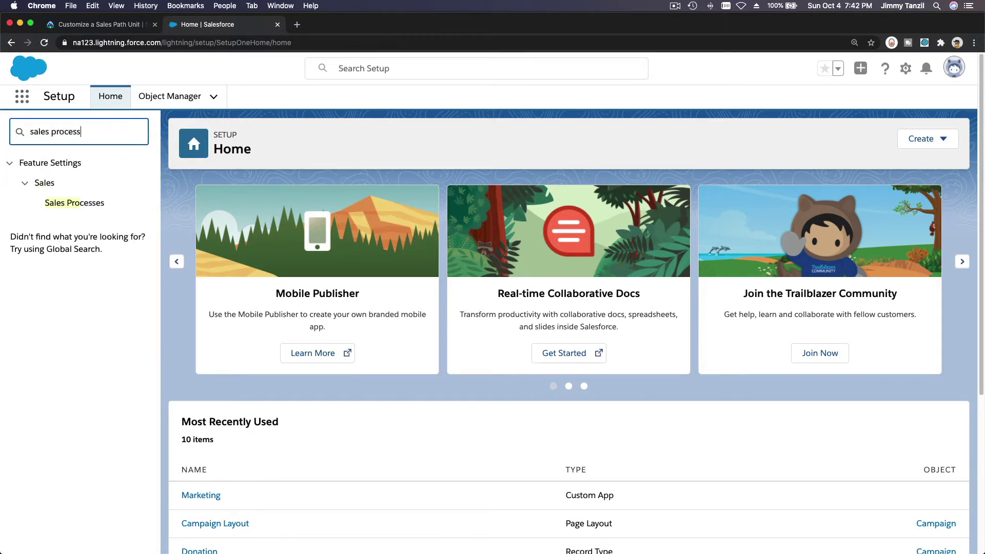
pyautogui.click(98, 203)
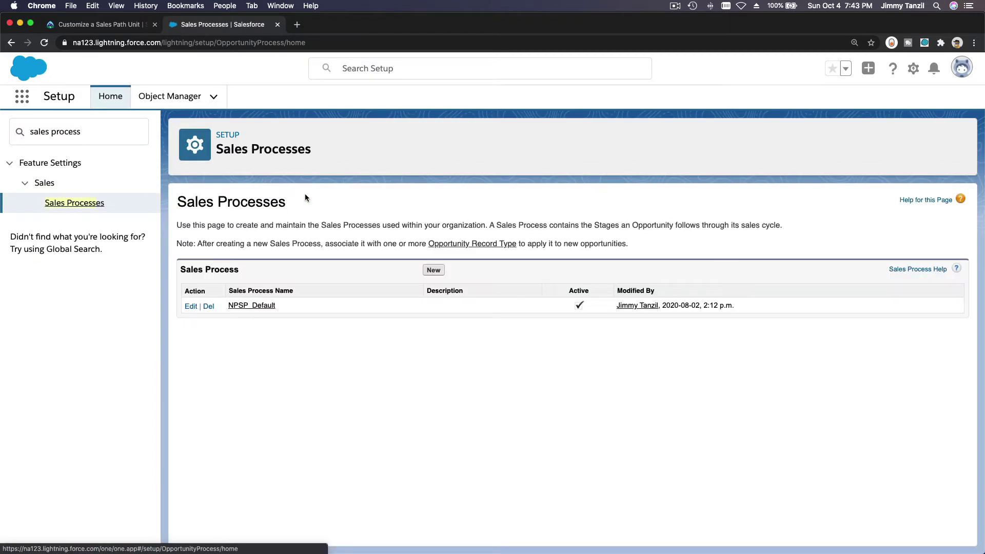
pyautogui.click(434, 271)
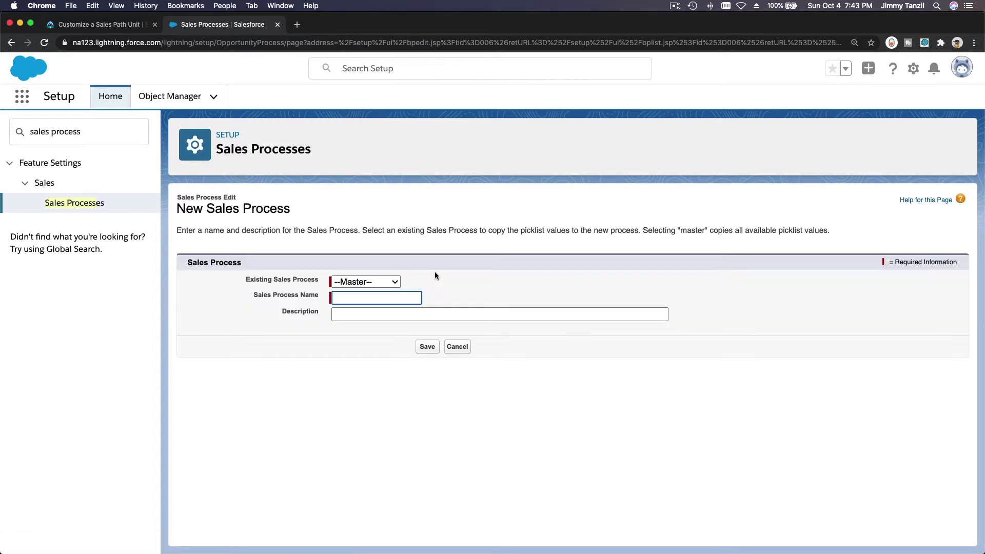
# Step: Save 'B2B Sales Process' with the description copied from Trailhead, 'Process for logging sales data for B2B opportunities'
pyautogui.write('B2B Sales Process')
pyautogui.click(84, 25)
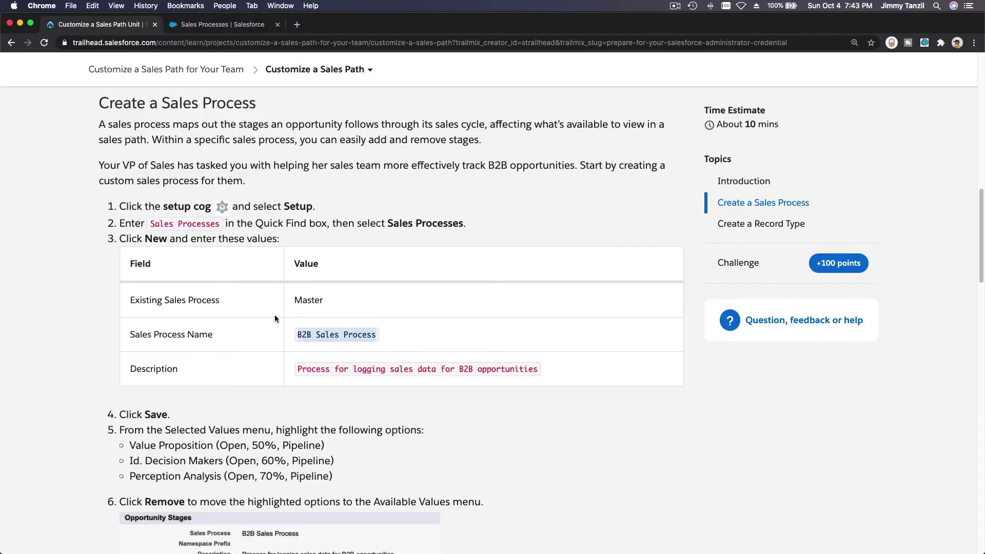
pyautogui.tripleClick(338, 369)
pyautogui.press('super+c')
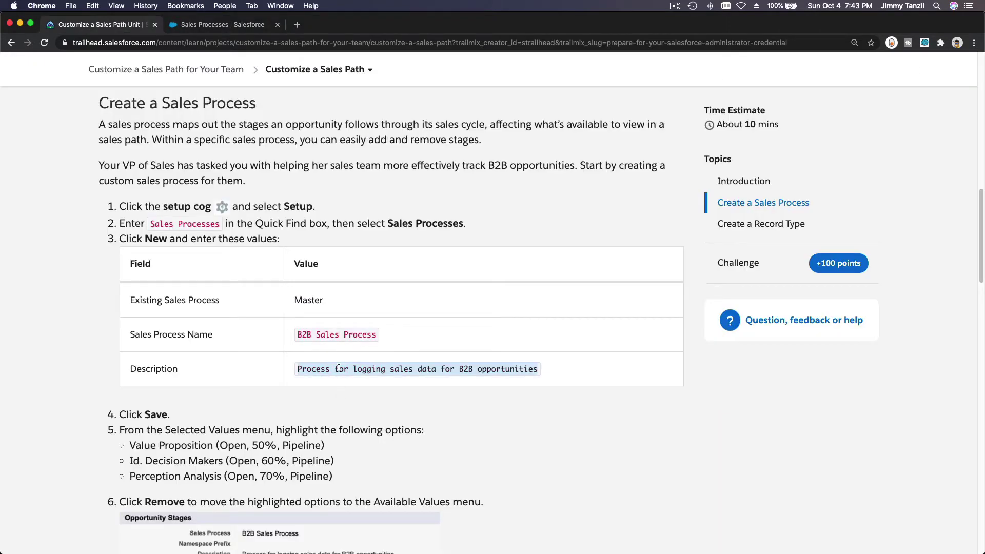
pyautogui.click(234, 27)
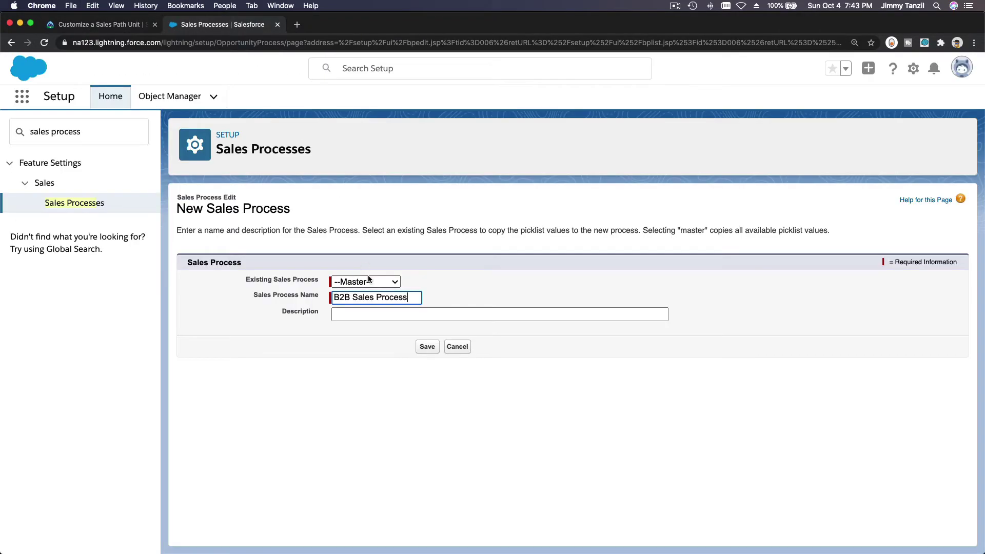
pyautogui.click(373, 315)
pyautogui.press('super+v')
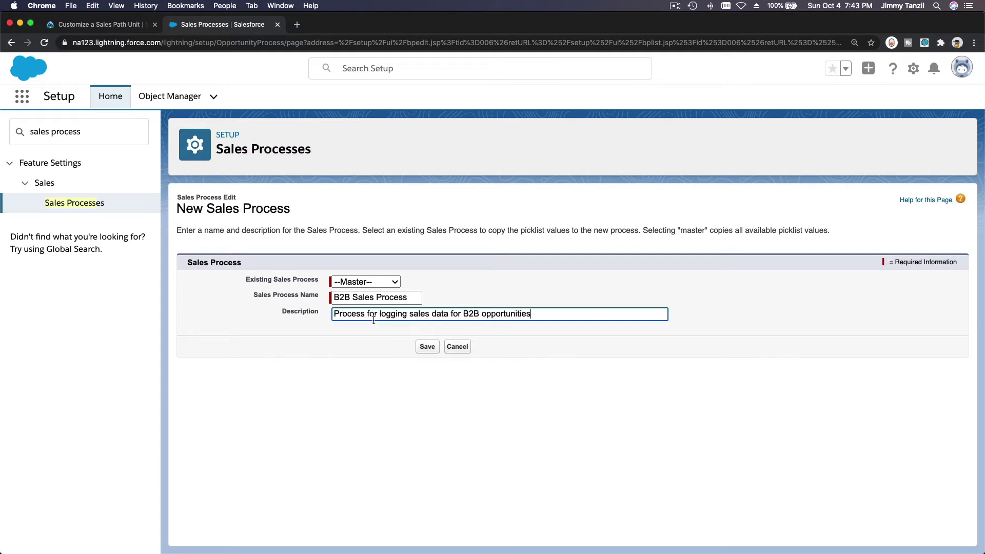
pyautogui.click(427, 347)
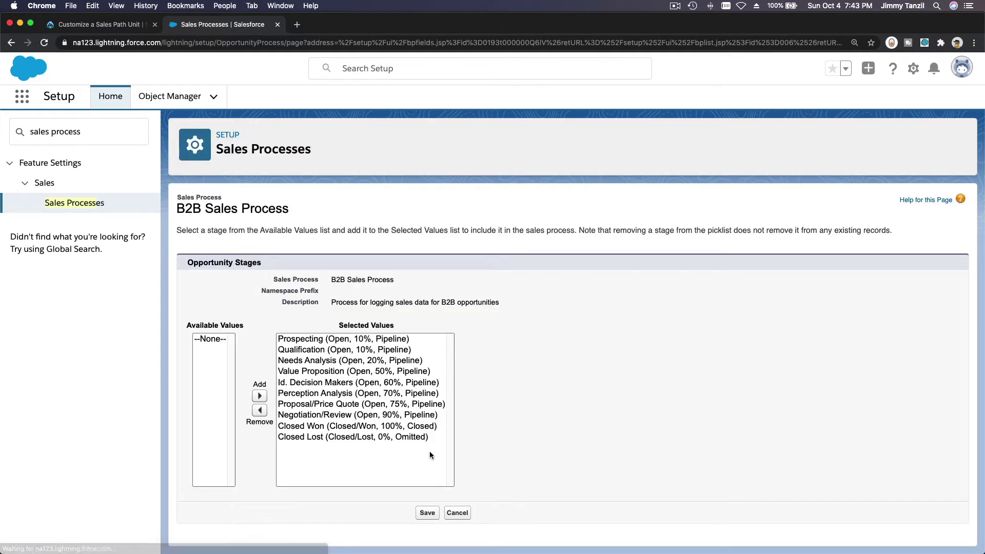
pyautogui.click(118, 27)
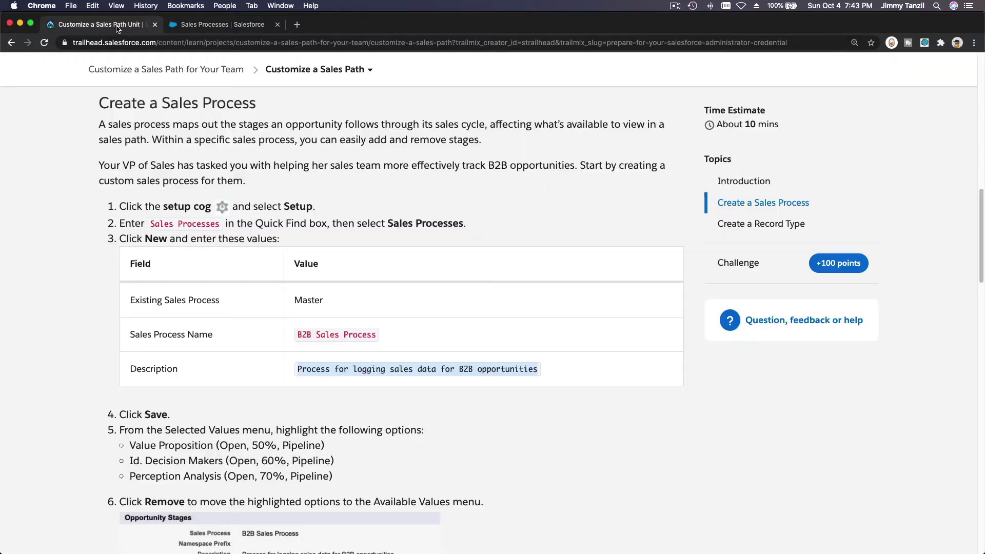
# Step: Note the three stages to remove in Trailhead steps 4–7, then return to the B2B stages page
pyautogui.click(490, 395)
pyautogui.scroll(-5, 490, 394)
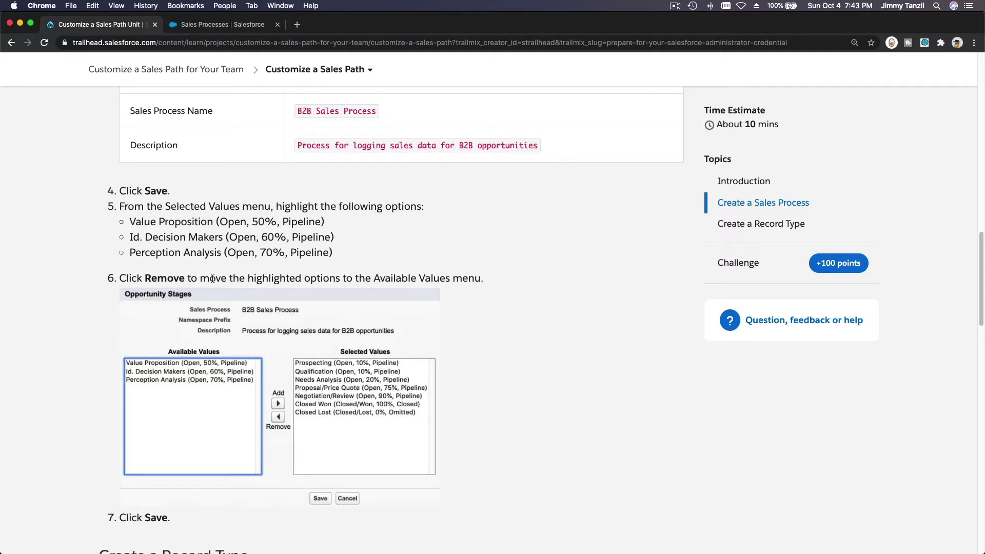
pyautogui.moveTo(129, 222); pyautogui.dragTo(338, 255)
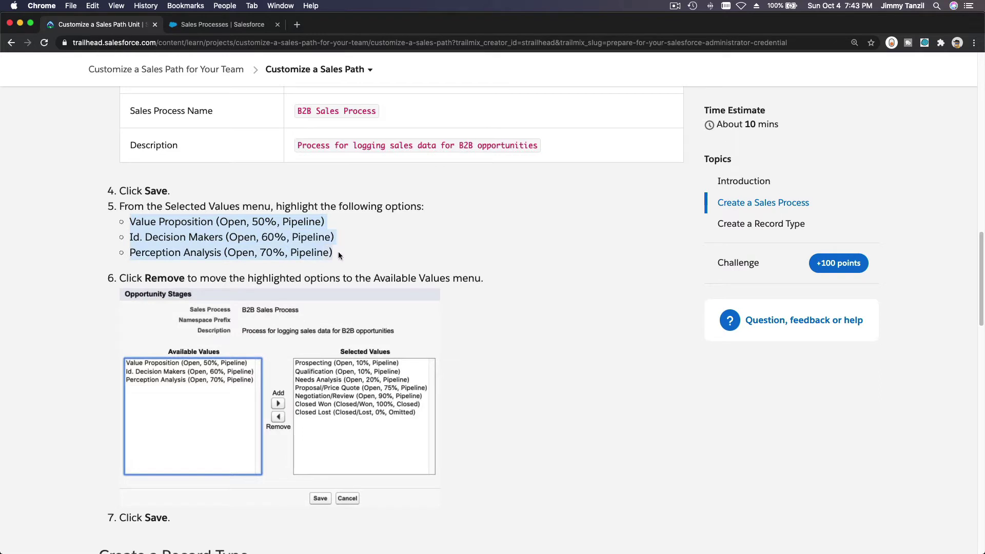
pyautogui.click(179, 231)
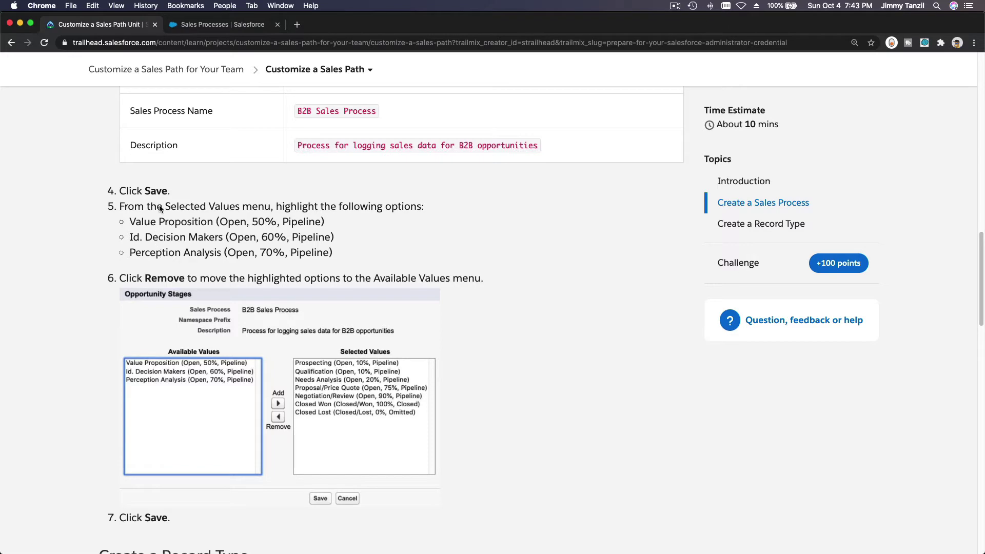
pyautogui.click(183, 26)
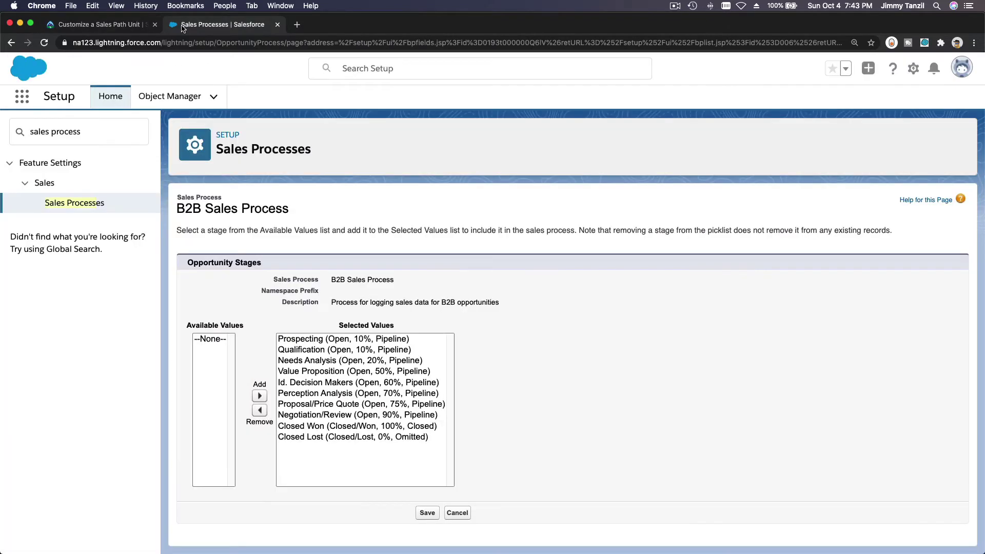
# Step: Remove Value Proposition, Id. Decision Makers and Perception Analysis from the process and save
pyautogui.click(343, 373)
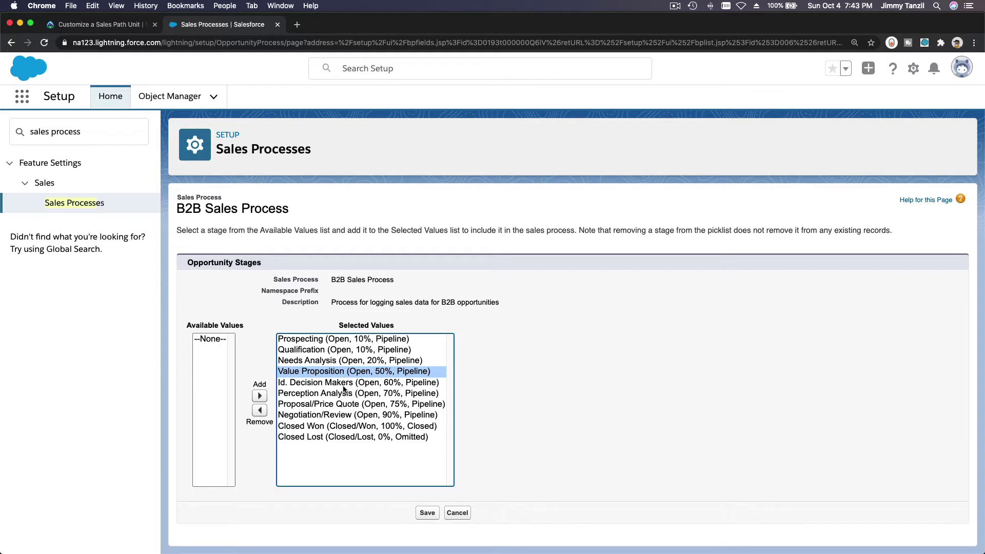
pyautogui.keyDown('shift'); pyautogui.click(343, 386); pyautogui.keyUp('shift')
pyautogui.keyDown('shift'); pyautogui.click(343, 393); pyautogui.keyUp('shift')
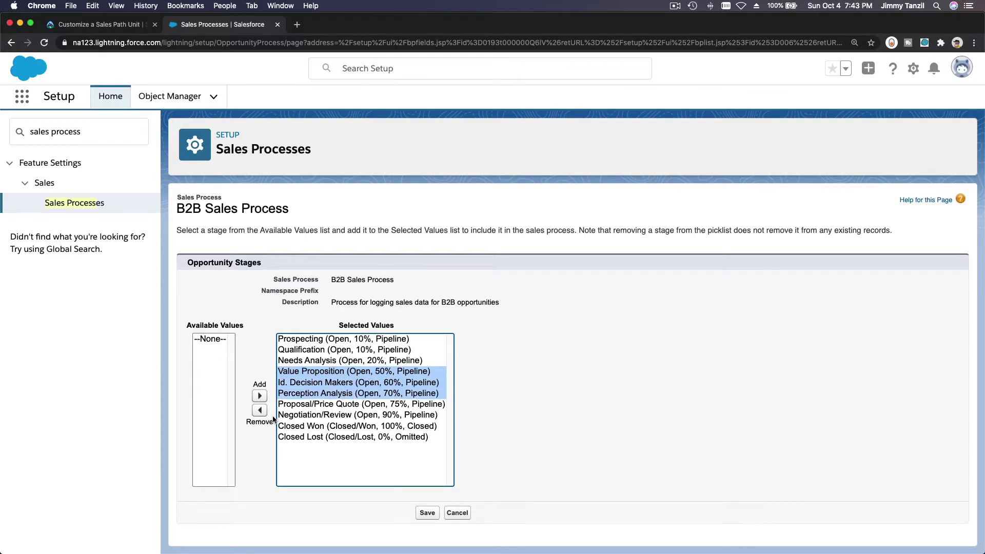
pyautogui.click(259, 410)
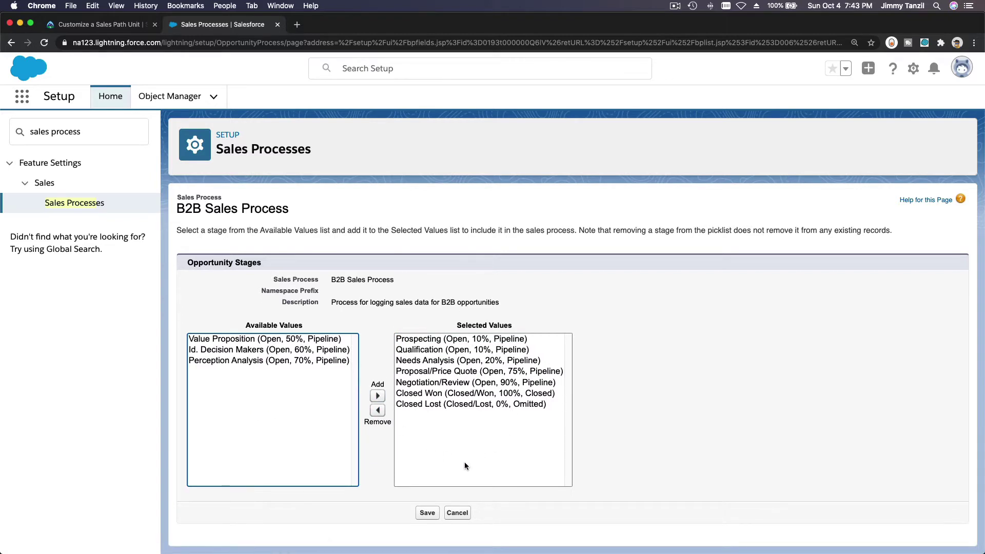
pyautogui.click(427, 512)
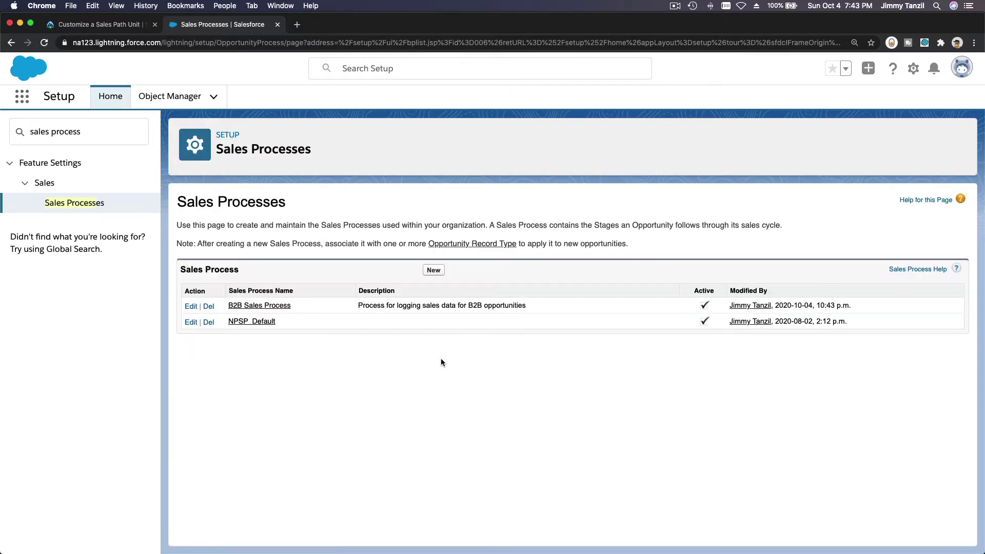
pyautogui.click(95, 27)
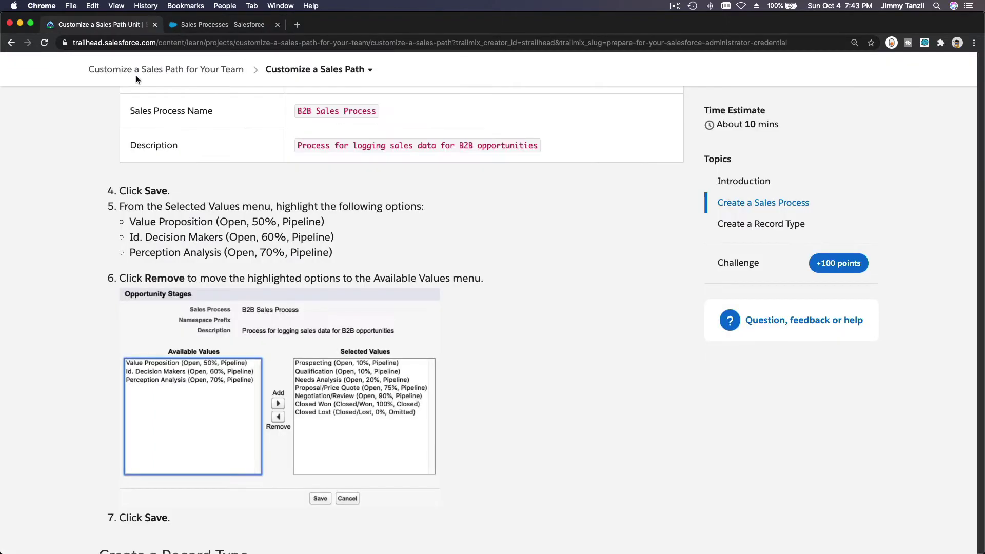
# Step: Review the Opportunity record type steps with label B2B Opportunities, then open Object Manager
pyautogui.scroll(-7, 529, 287)
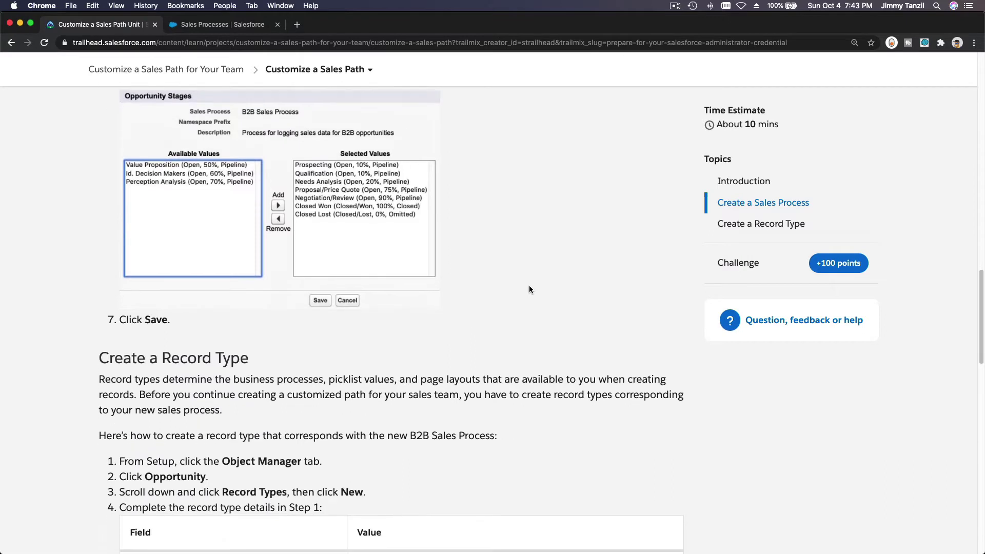
pyautogui.scroll(-3, 530, 289)
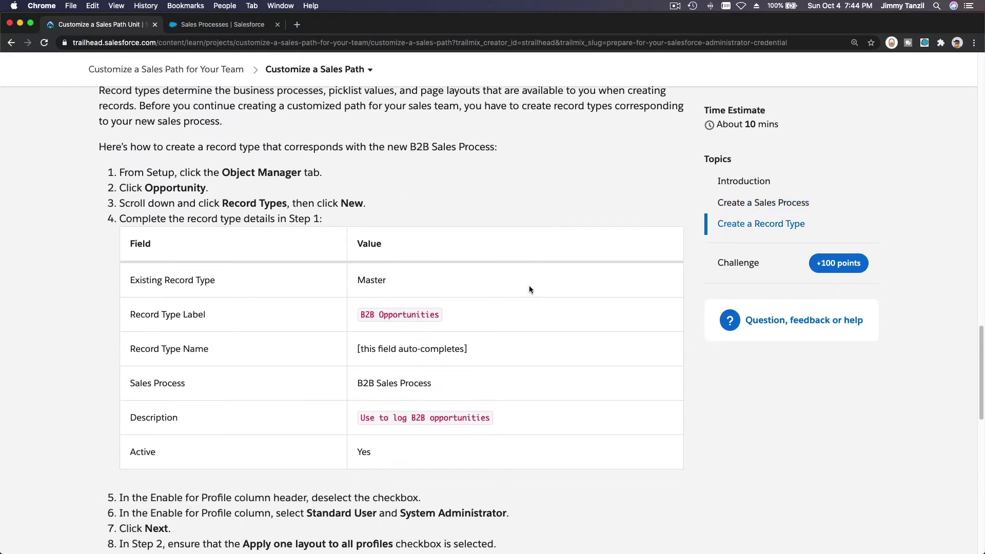
pyautogui.doubleClick(185, 187)
pyautogui.moveTo(361, 315); pyautogui.dragTo(439, 315)
pyautogui.press('super+c')
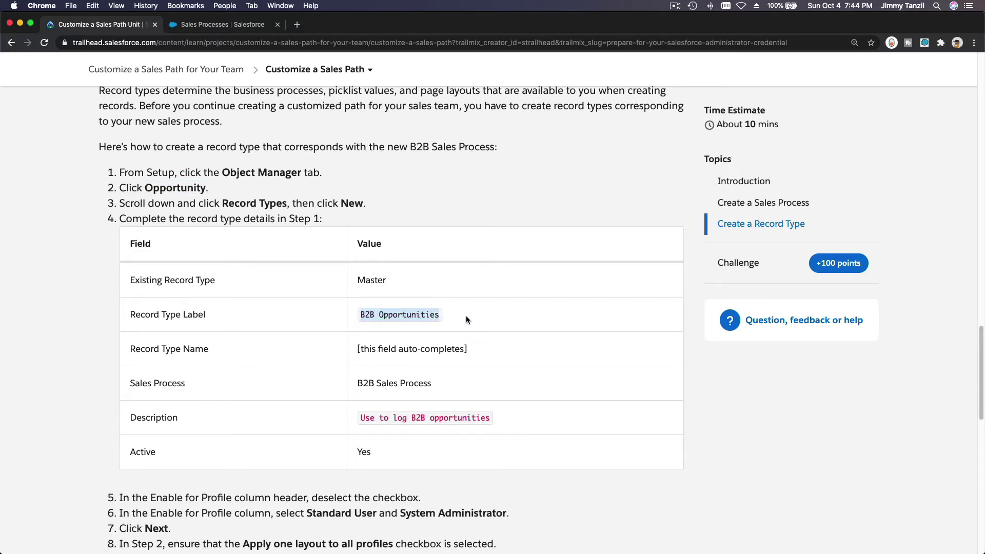
pyautogui.scroll(-2, 466, 319)
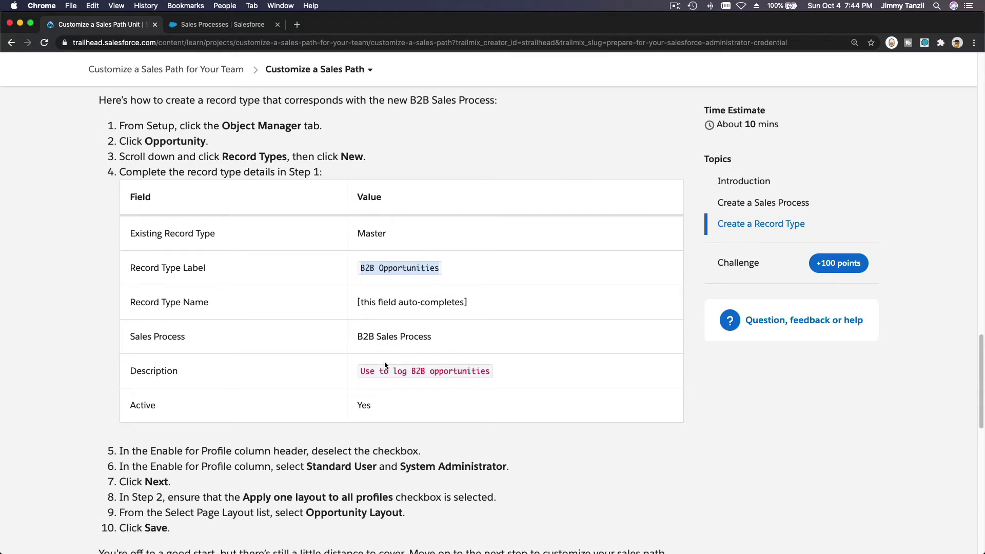
pyautogui.click(191, 29)
pyautogui.click(169, 95)
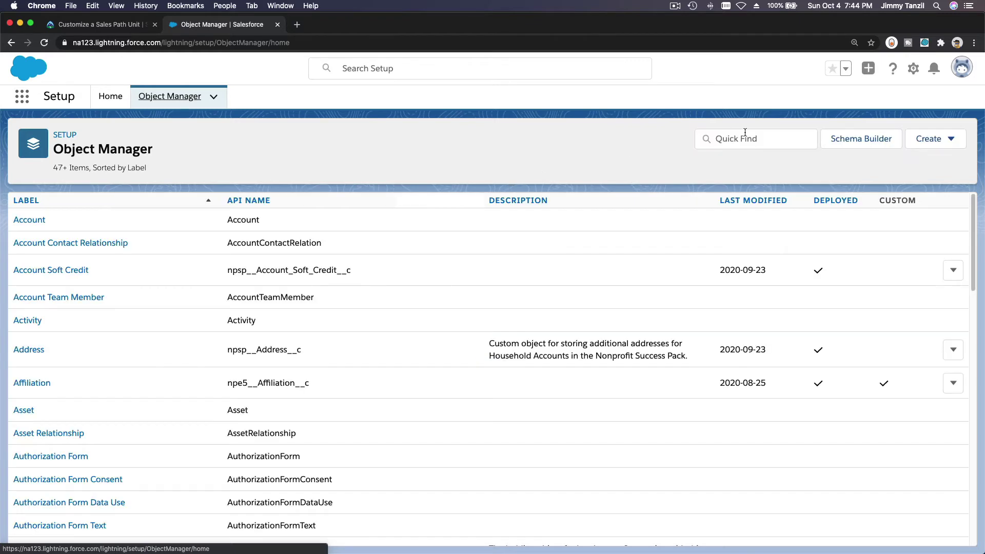
# Step: Filter Object Manager by 'Oppor' and start a new Opportunity record type
pyautogui.click(744, 132)
pyautogui.write('Oppor')
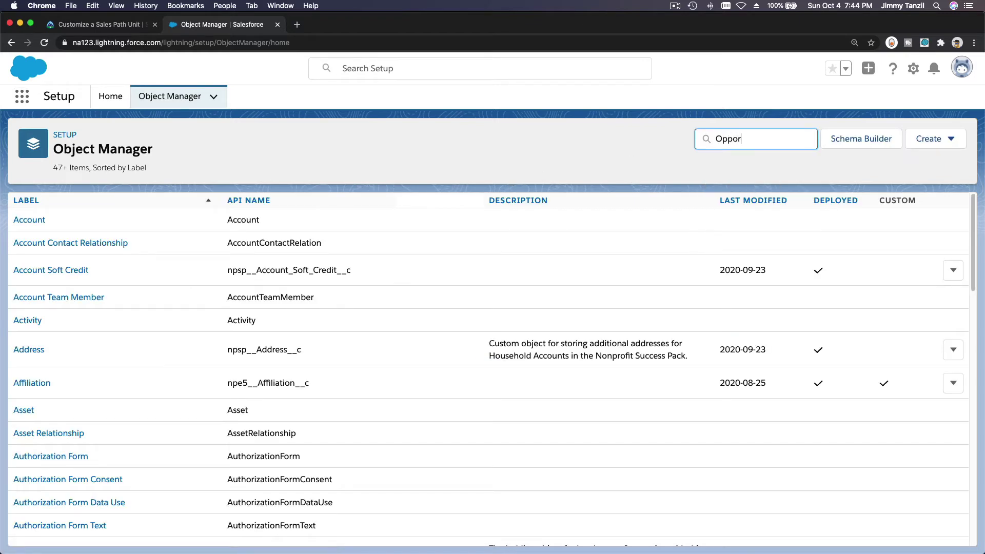
pyautogui.click(36, 221)
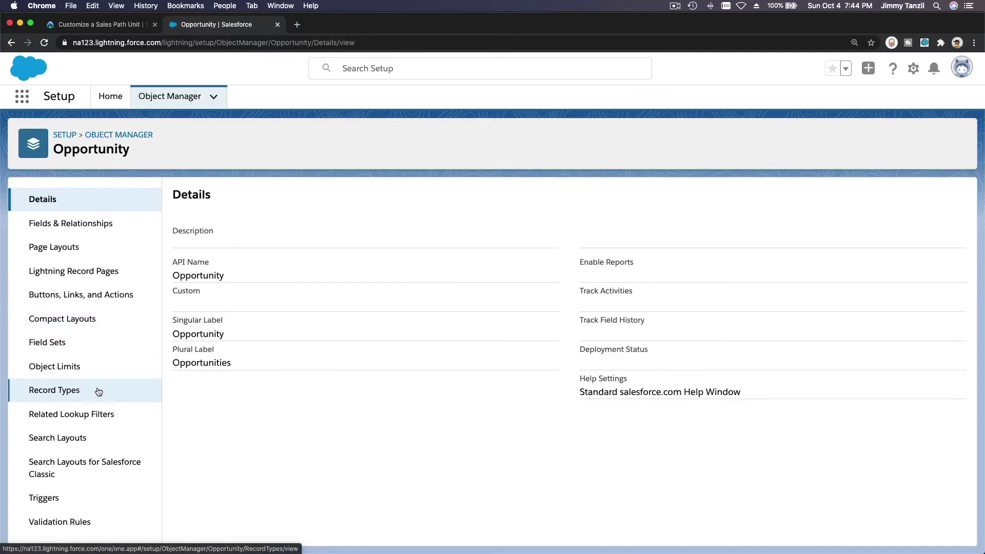
pyautogui.click(98, 393)
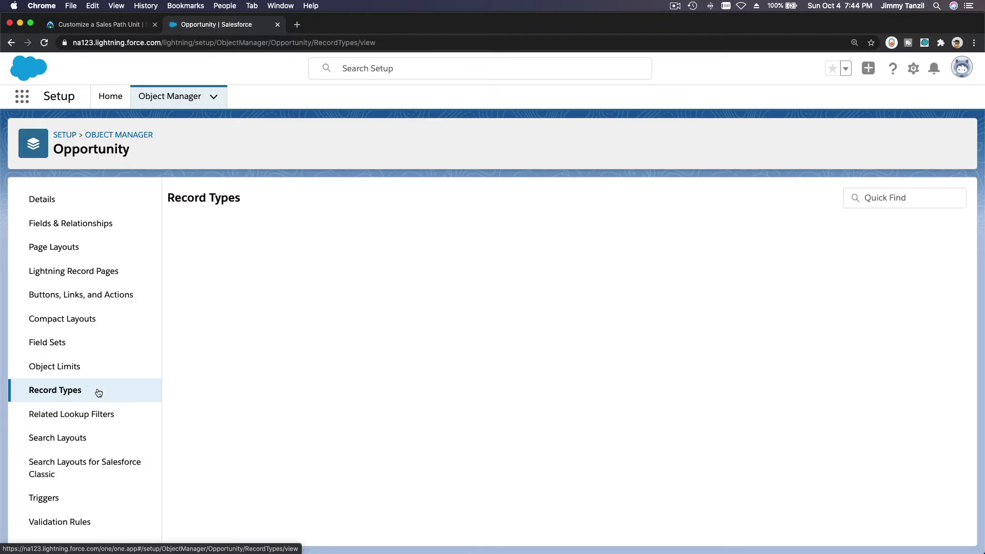
pyautogui.click(829, 198)
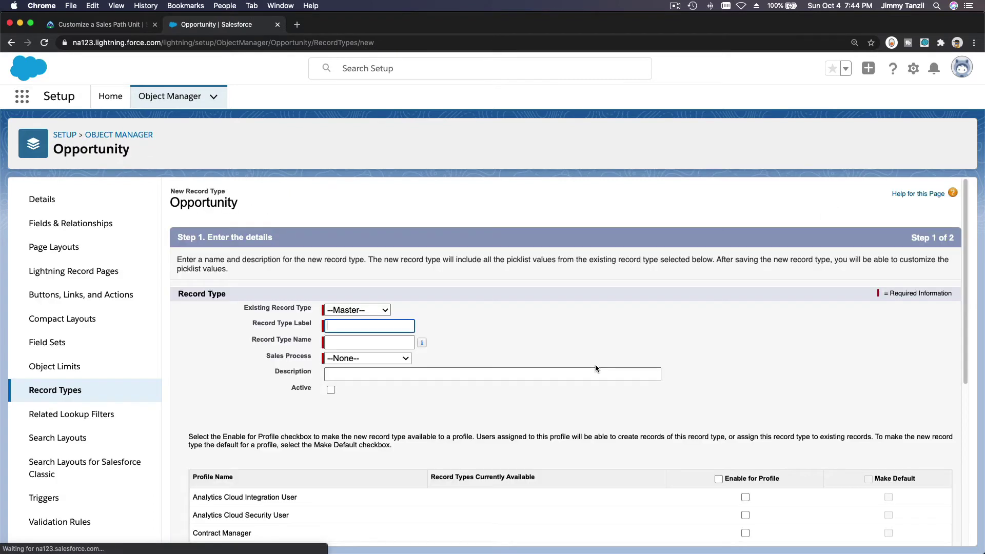
# Step: Label the record type B2B Opportunities and assign it the B2B Sales Process
pyautogui.press('super+v')
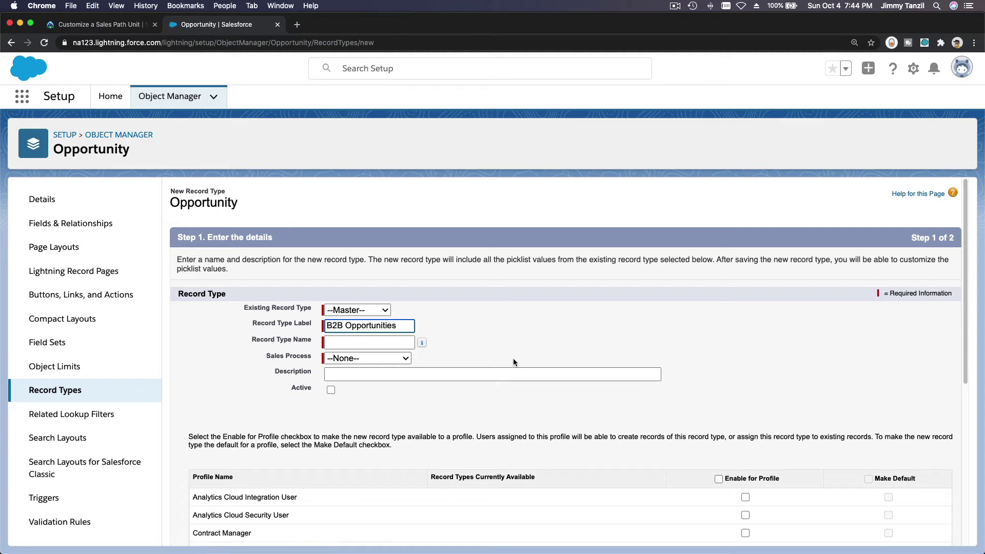
pyautogui.press('Tab')
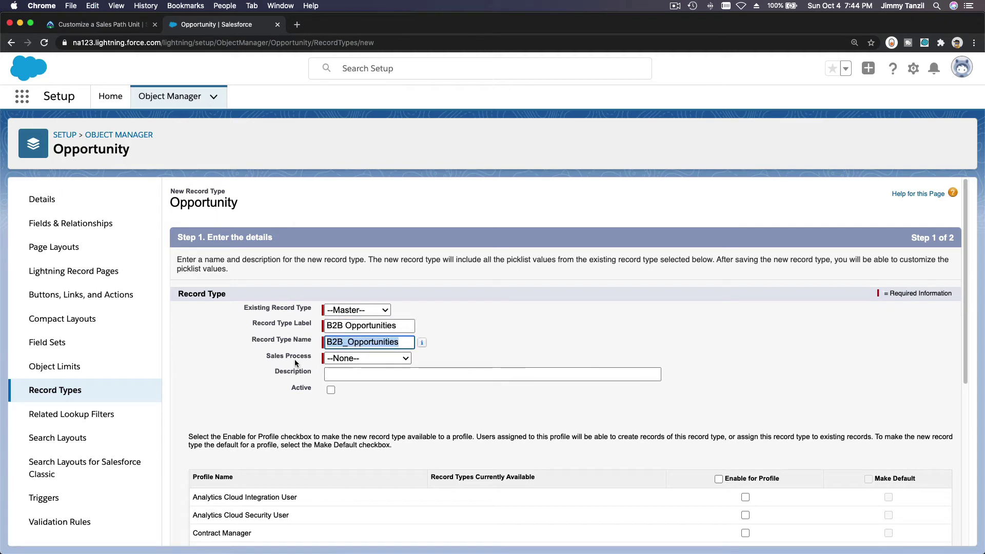
pyautogui.click(357, 360)
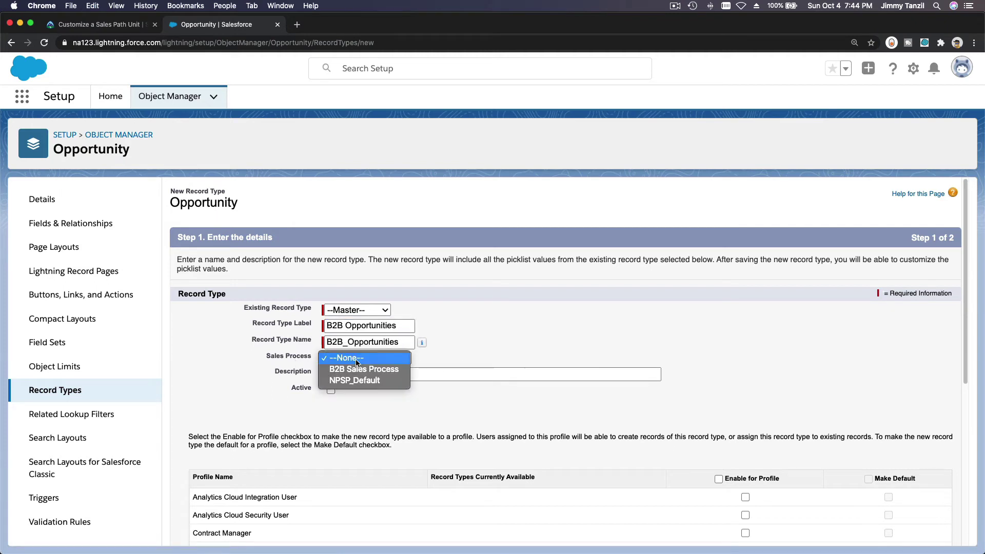
pyautogui.click(382, 371)
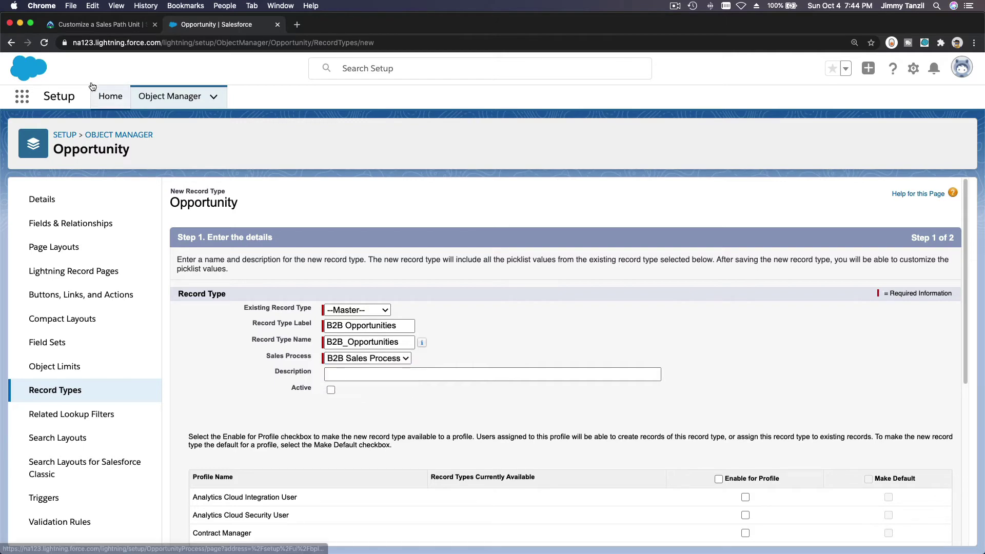
# Step: Paste the B2B description from Trailhead, mark the record type Active, and check the next Trailhead steps
pyautogui.click(80, 26)
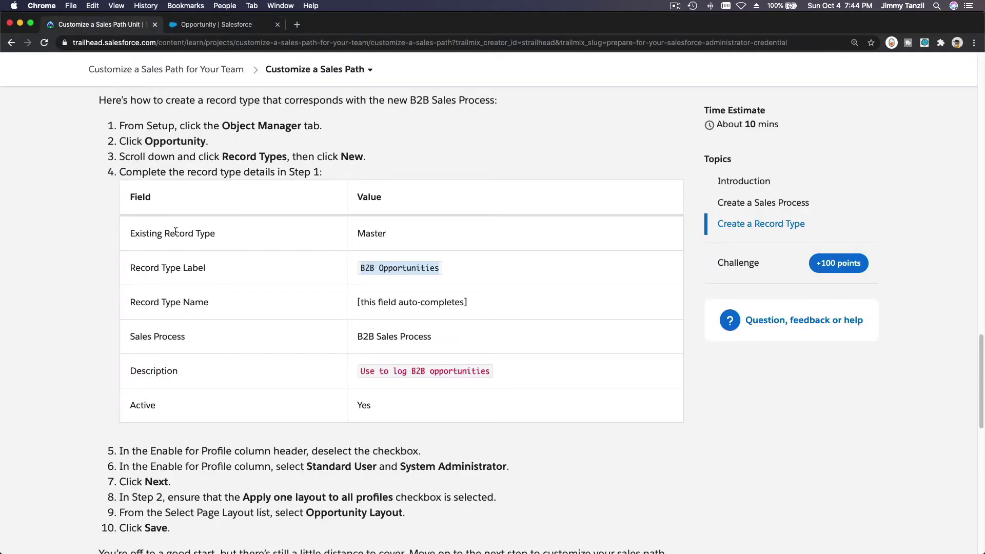
pyautogui.click(403, 373)
pyautogui.press('super+c')
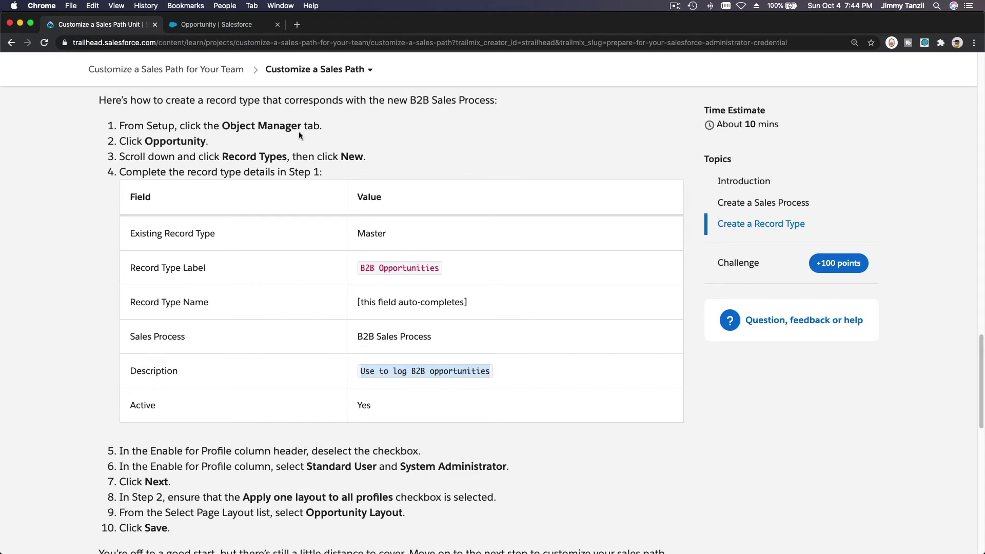
pyautogui.click(216, 25)
pyautogui.click(398, 374)
pyautogui.press('super+v')
pyautogui.press('Escape')
pyautogui.click(331, 390)
pyautogui.scroll(-3, 409, 392)
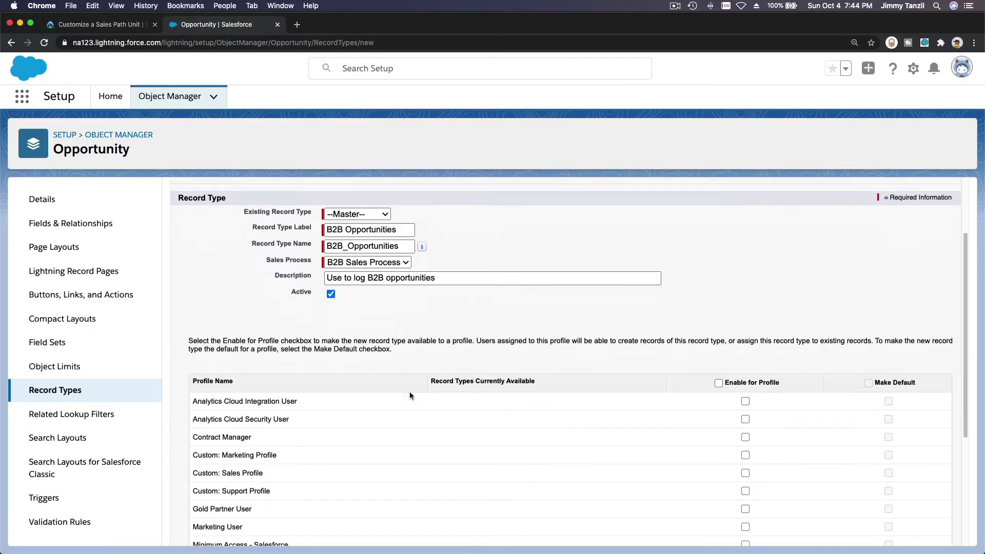
pyautogui.scroll(-2, 409, 391)
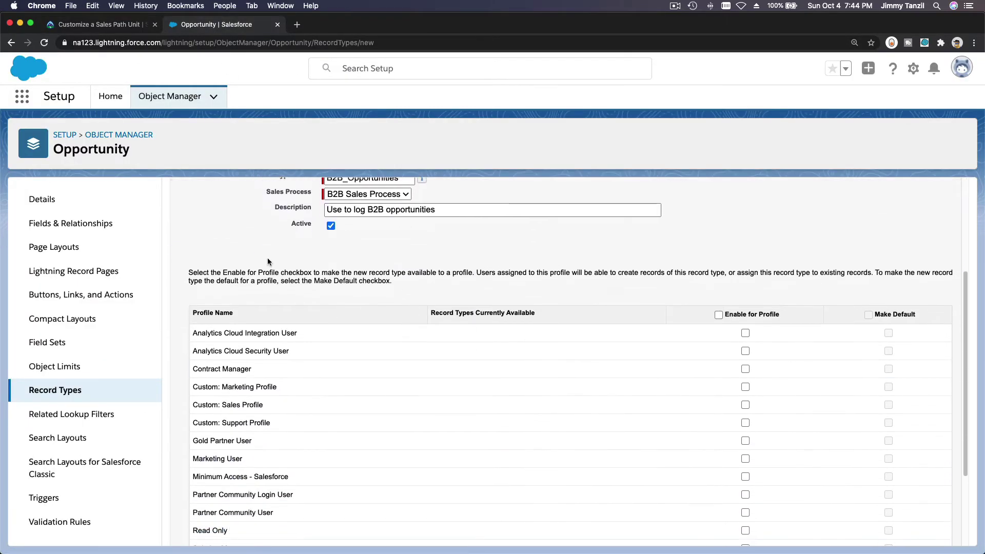
pyautogui.click(84, 26)
pyautogui.scroll(-5, 296, 350)
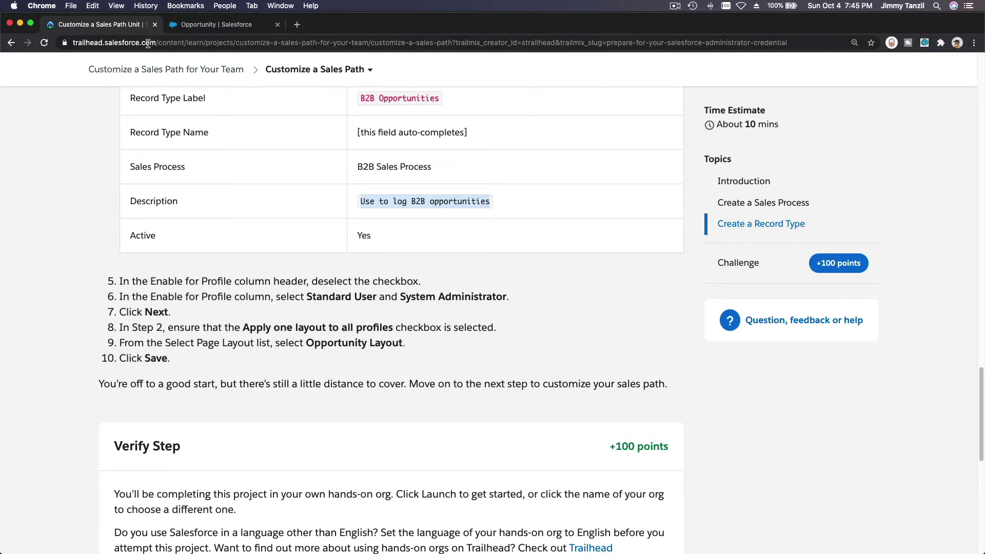
# Step: Enable B2B Opportunities only for Standard User and System Administrator, then proceed to page layouts
pyautogui.click(187, 26)
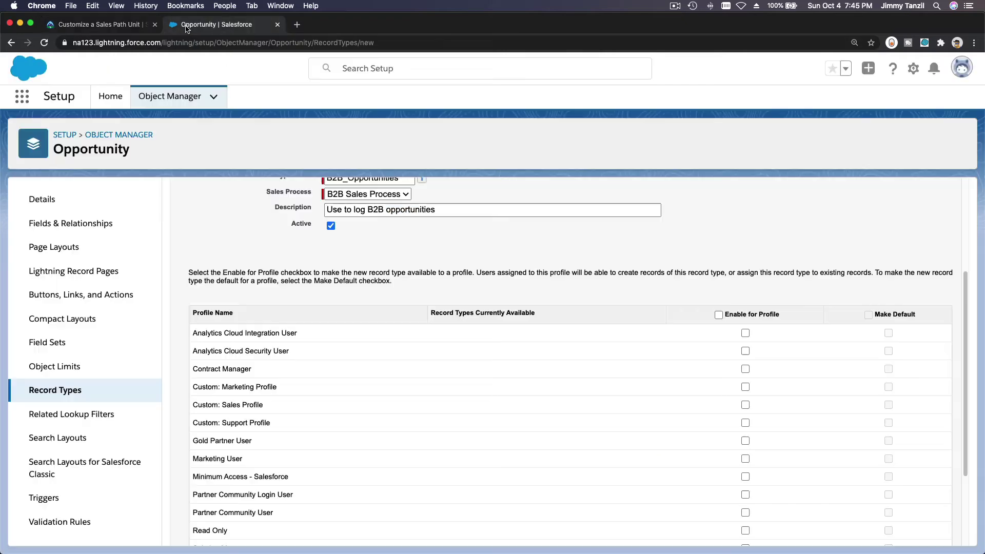
pyautogui.click(718, 315)
pyautogui.click(718, 314)
pyautogui.scroll(-3, 651, 308)
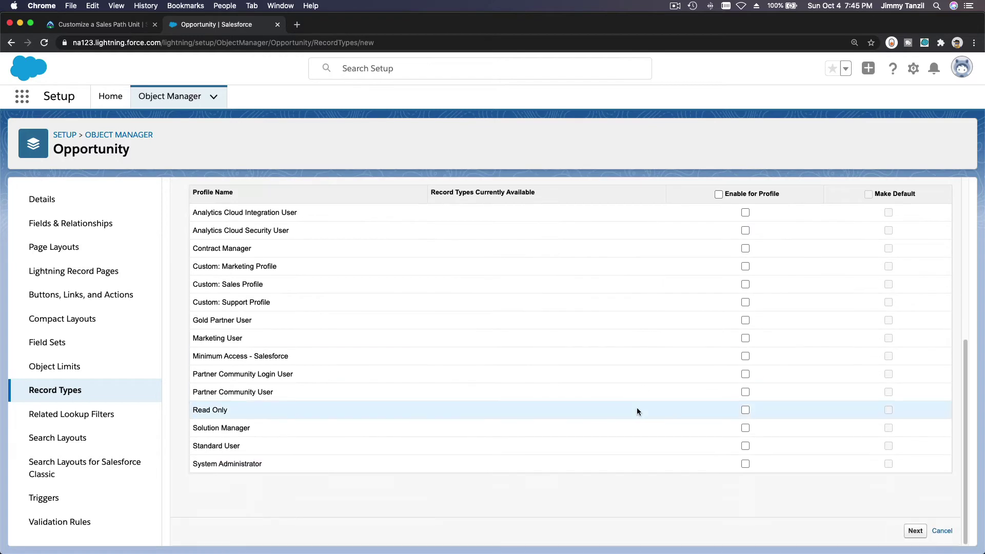
pyautogui.click(745, 446)
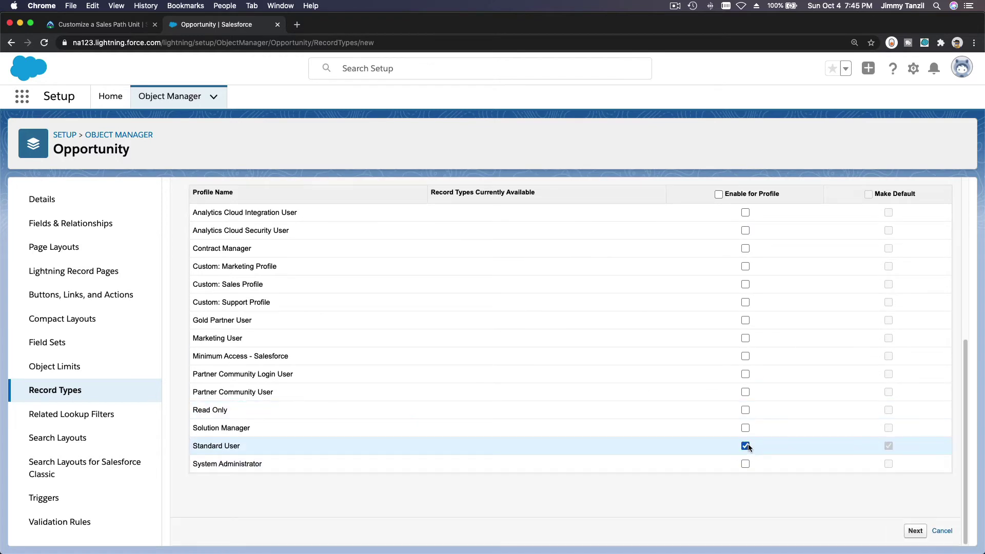
pyautogui.click(745, 463)
pyautogui.click(915, 530)
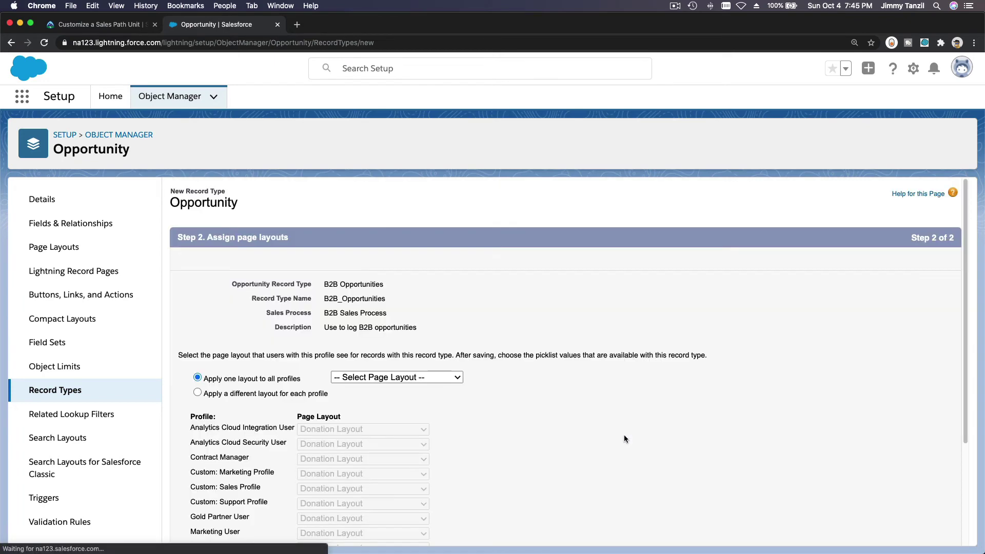
# Step: After checking the Trailhead instructions, assign Opportunity Layout to all profiles for B2B Opportunities
pyautogui.scroll(-3, 494, 368)
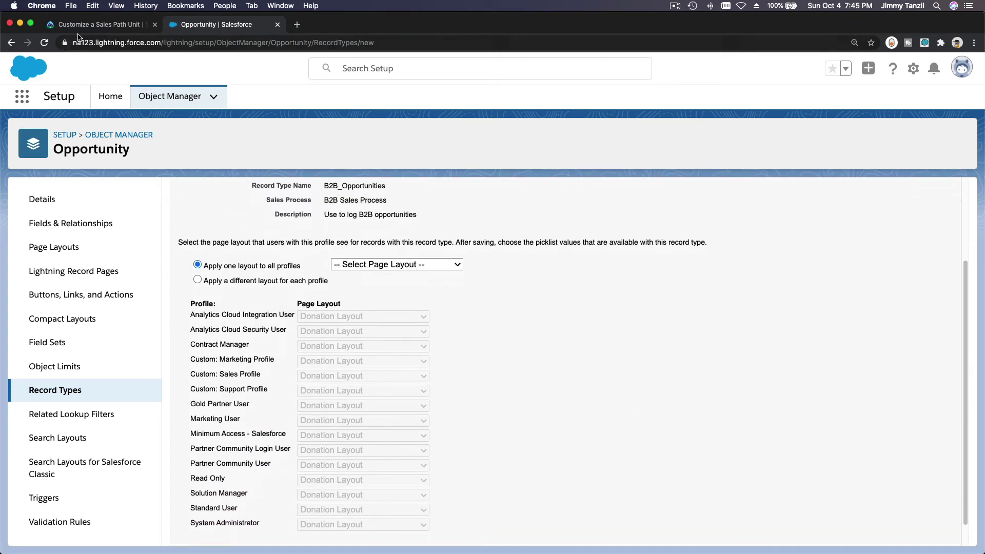
pyautogui.click(81, 25)
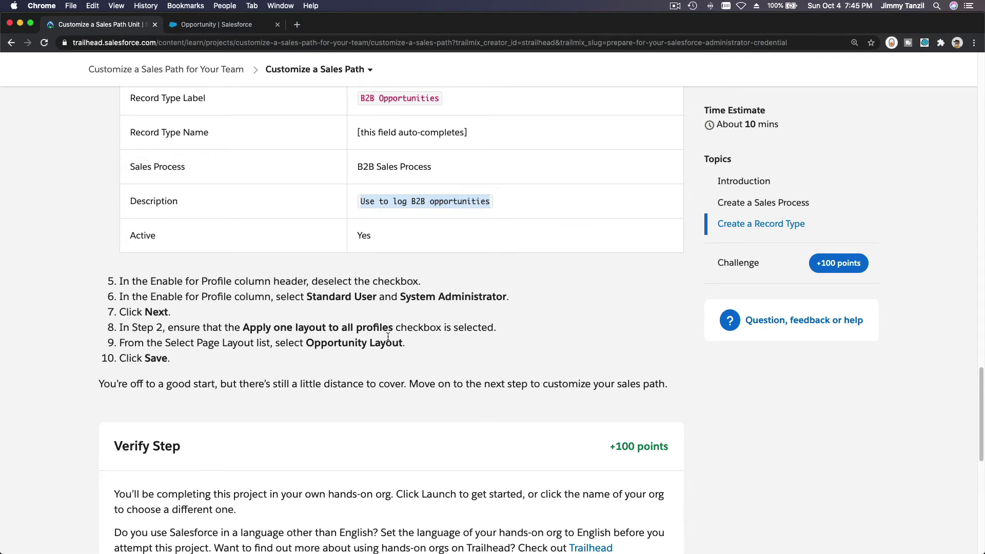
pyautogui.click(211, 26)
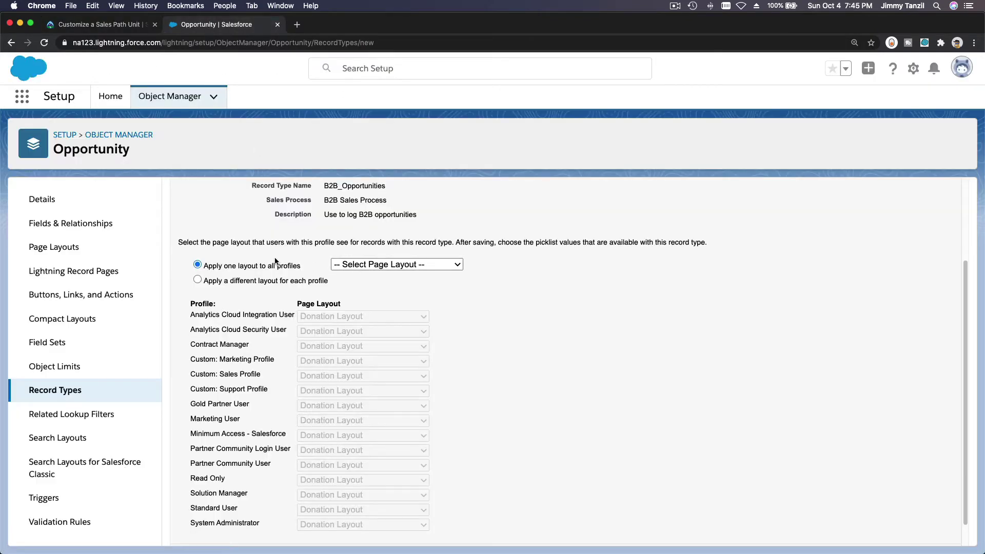
pyautogui.click(365, 264)
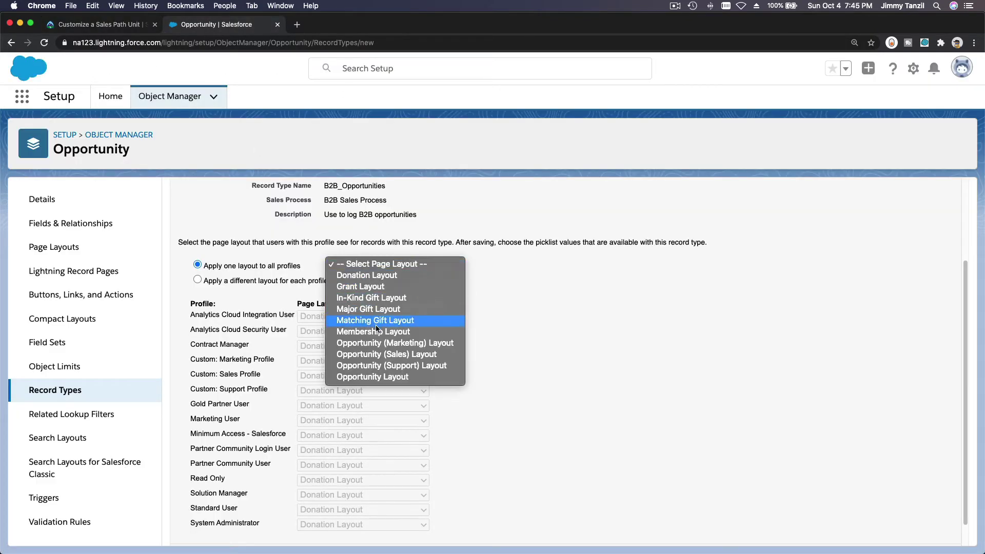
pyautogui.click(380, 375)
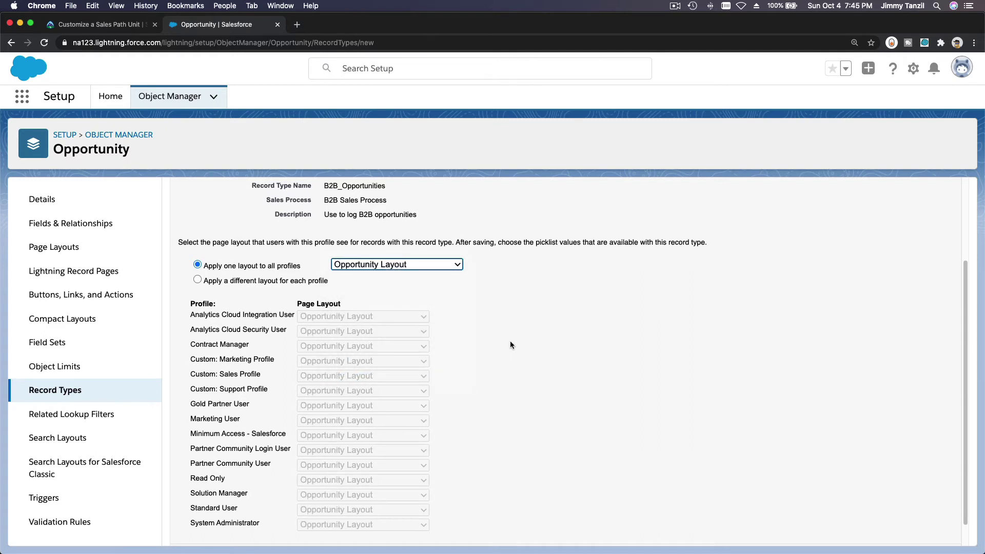
pyautogui.scroll(-1, 510, 341)
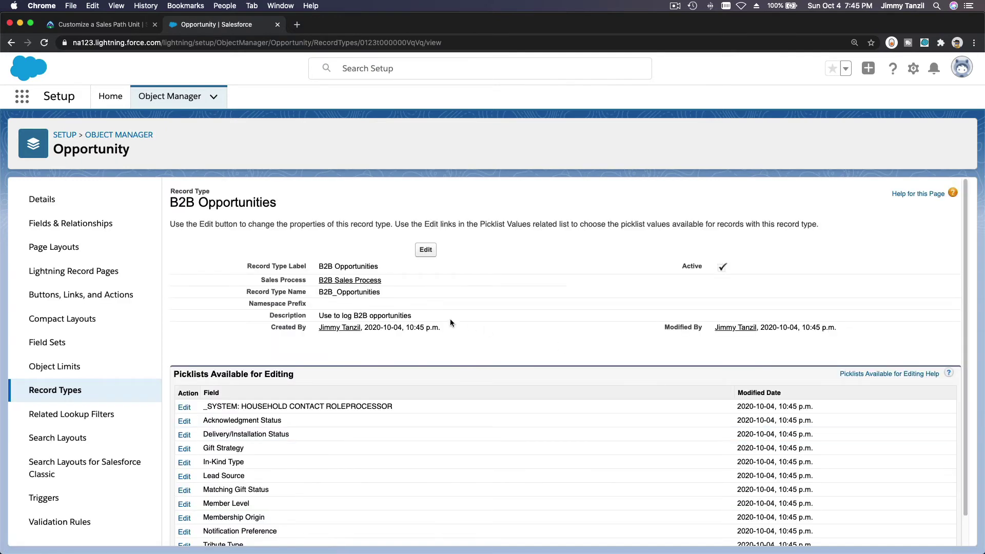
# Step: On the Trailhead project page, verify the Customize a Sales Path step for 100 points
pyautogui.click(103, 24)
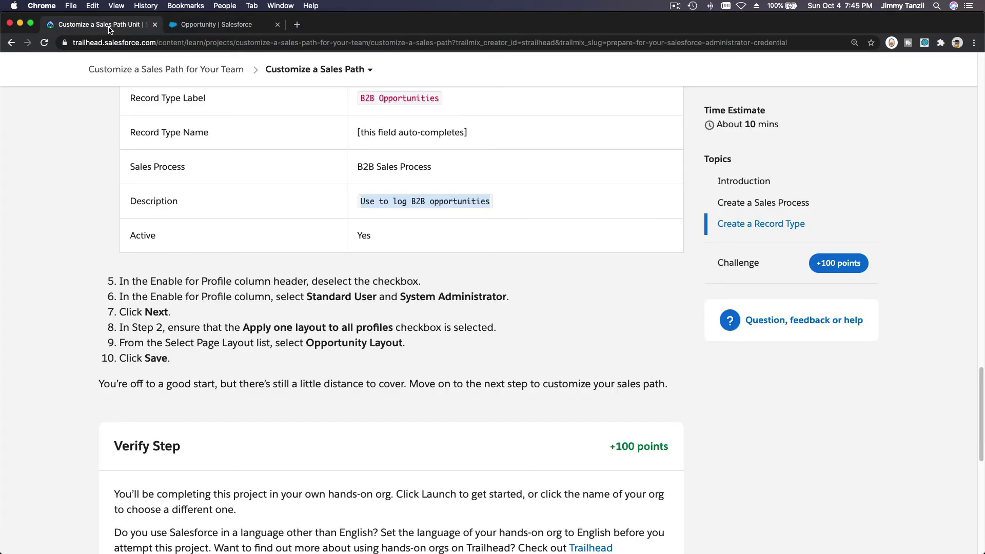
pyautogui.click(317, 70)
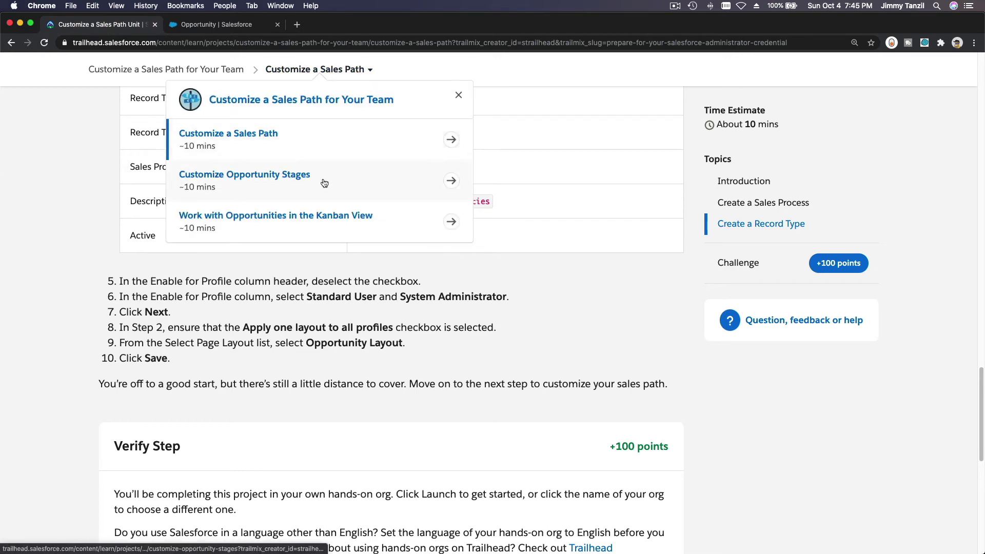
pyautogui.click(512, 346)
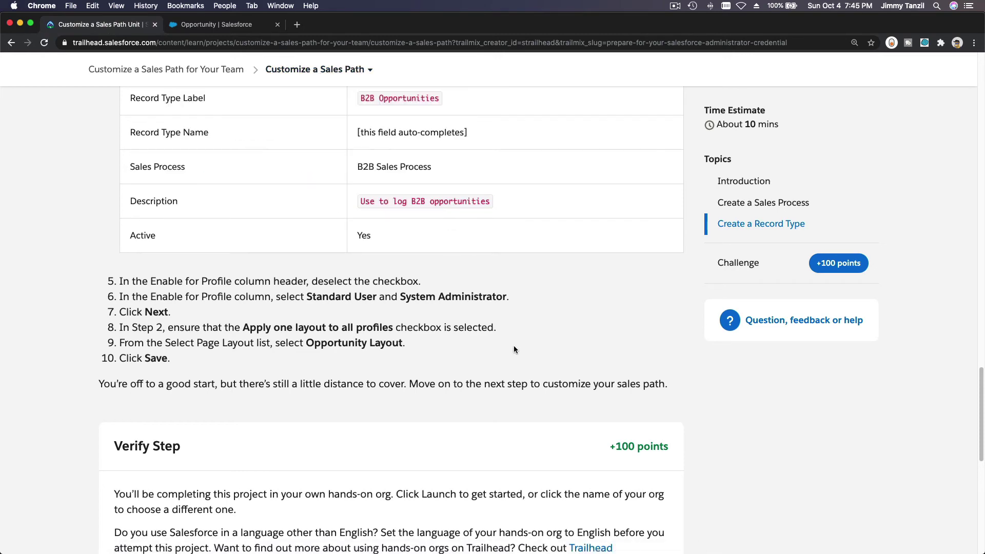
pyautogui.scroll(-10, 515, 349)
pyautogui.scroll(3, 514, 349)
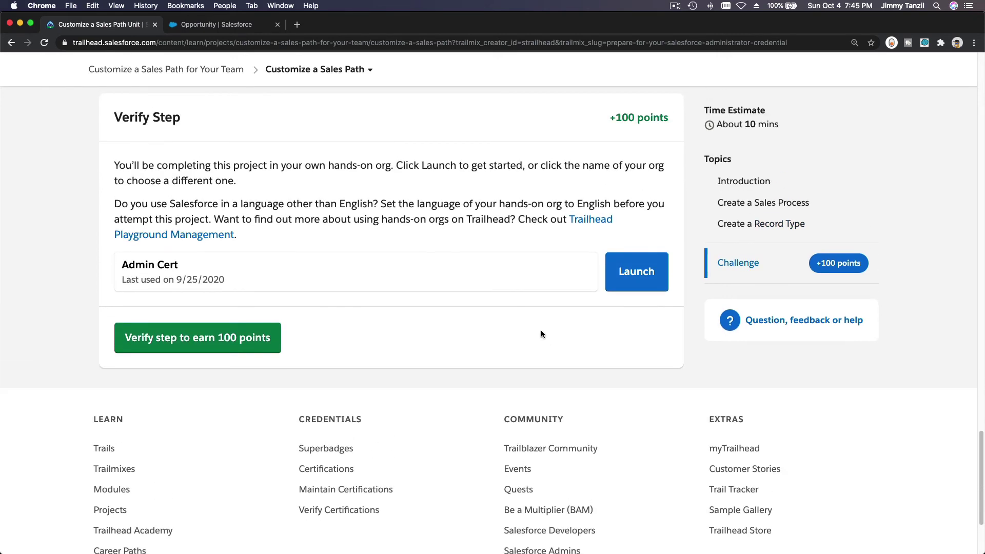
pyautogui.click(211, 337)
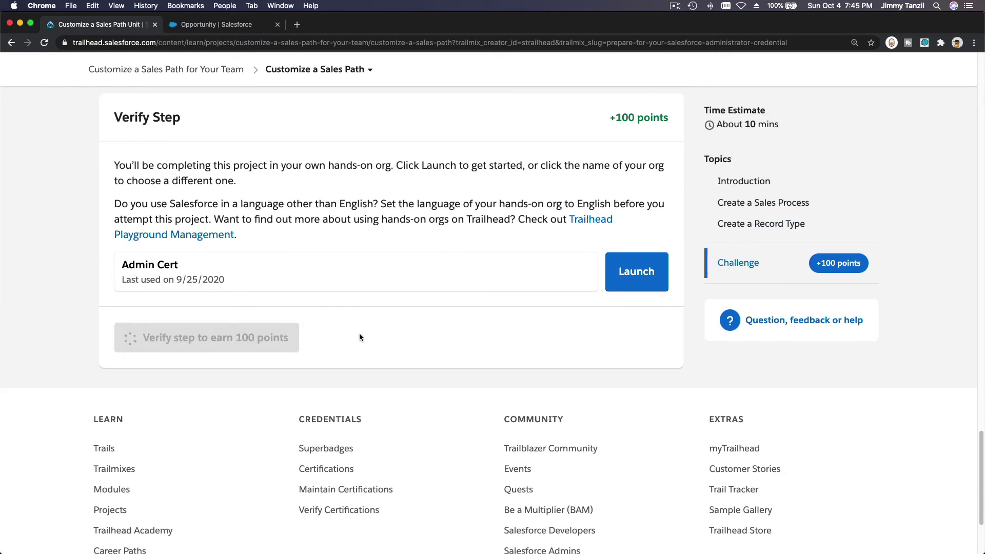